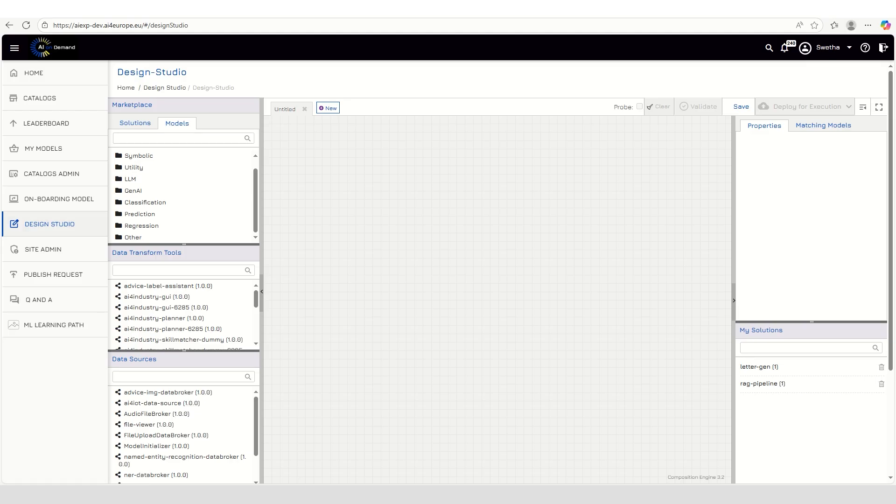
Place the chat-interface-tool model from the GenAI category on the upper middle of the canvas
{"action": "left_click", "coordinate": [133, 190]}
{"action": "left_click_drag", "start_coordinate": [164, 200], "coordinate": [423, 199]}
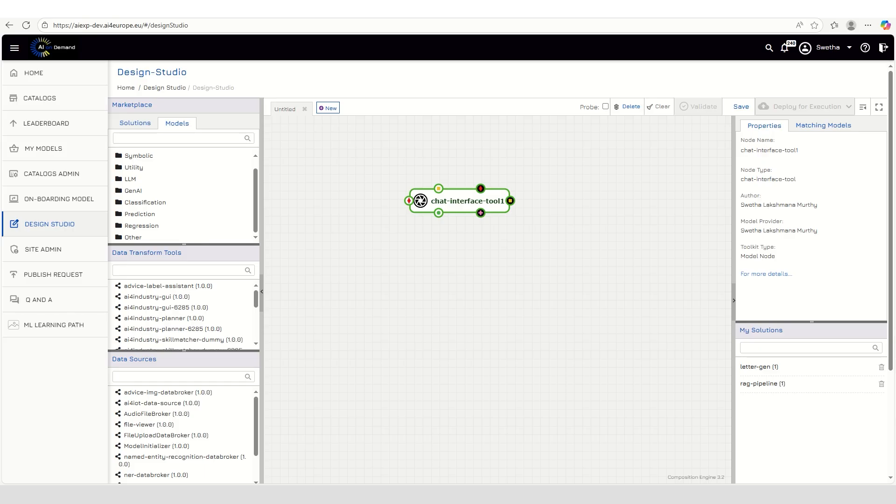
{"action": "left_click", "coordinate": [355, 280]}
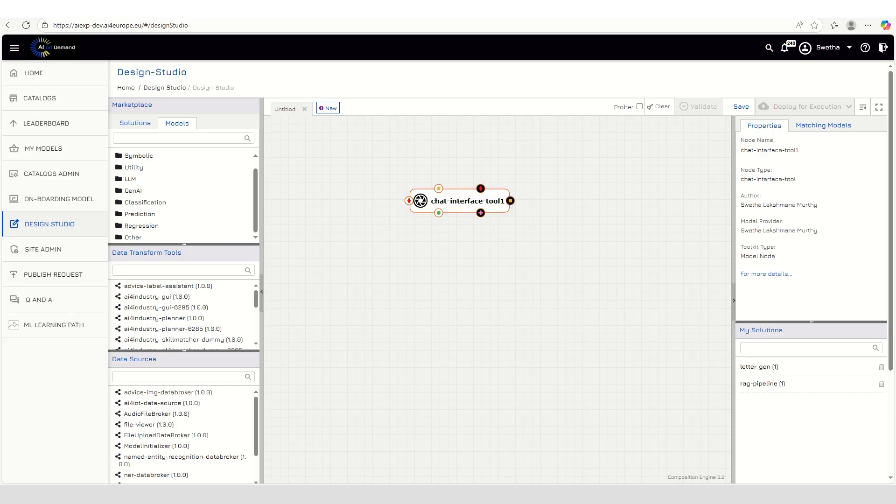
Add the gpt-4o-mini-tool model from the LLM category below the chat interface node and align it
{"action": "left_click", "coordinate": [129, 179]}
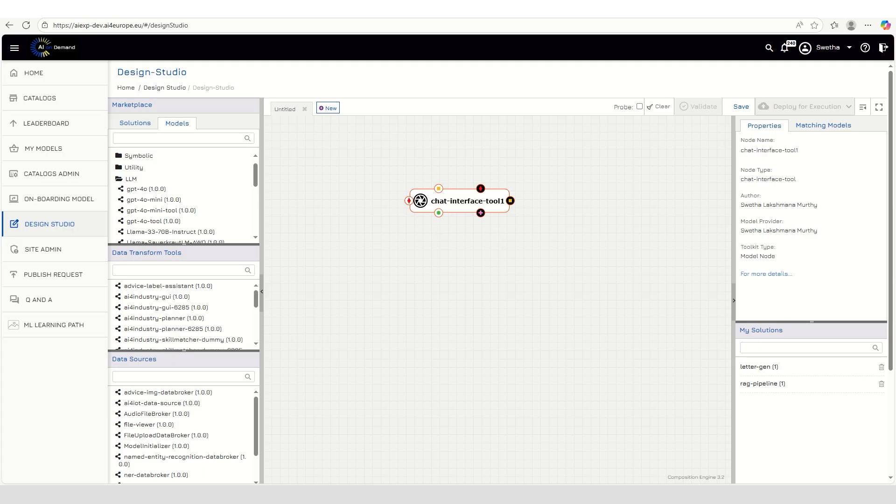
{"action": "left_click_drag", "start_coordinate": [154, 210], "coordinate": [458, 283]}
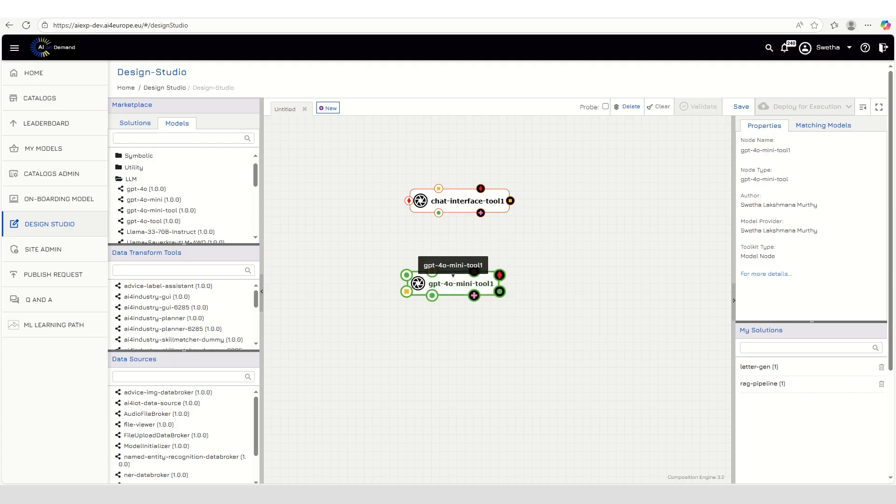
{"action": "left_click", "coordinate": [130, 179]}
{"action": "left_click_drag", "start_coordinate": [455, 283], "coordinate": [465, 286]}
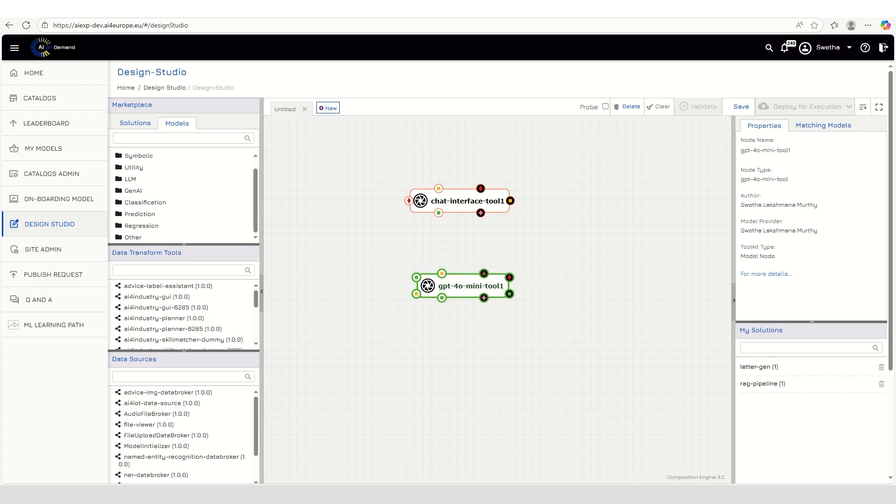
Add the mcp-weather-forecast model from the GenAI category below the gpt-4o-mini-tool node
{"action": "scroll", "coordinate": [497, 270], "scroll_direction": "down", "scroll_amount": 1}
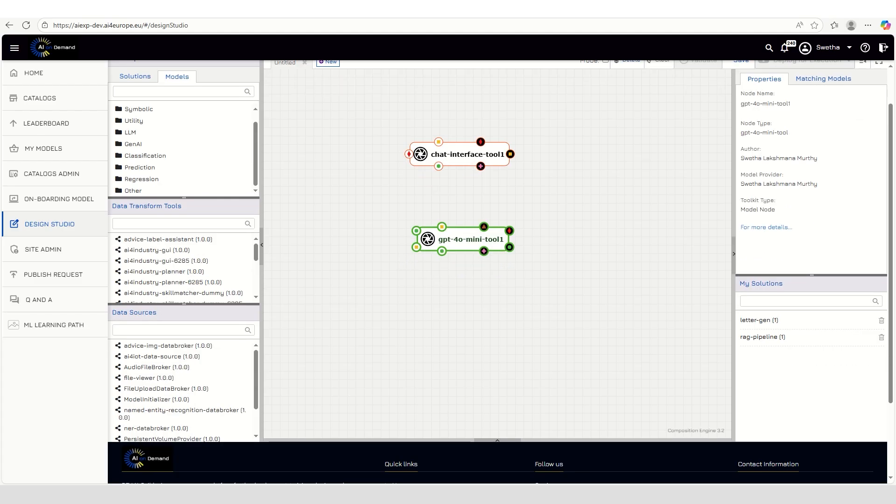
{"action": "left_click", "coordinate": [133, 144]}
{"action": "scroll", "coordinate": [163, 151], "scroll_direction": "down", "scroll_amount": 1}
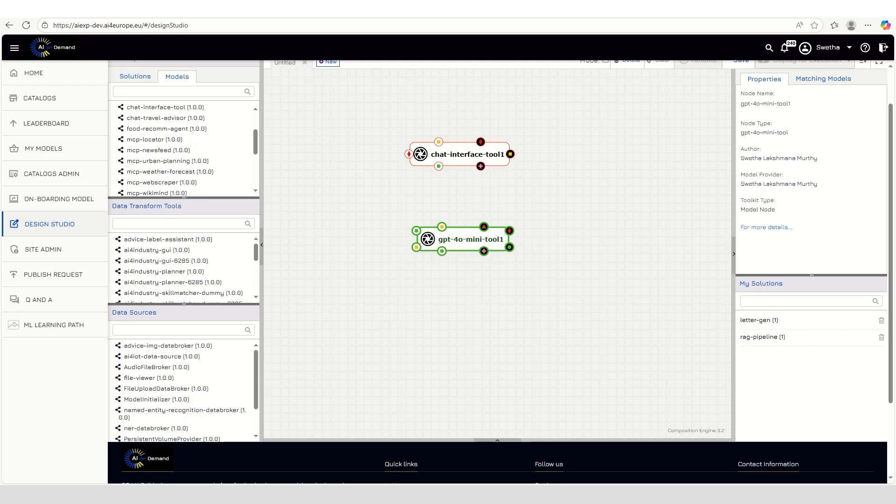
{"action": "left_click_drag", "start_coordinate": [161, 171], "coordinate": [467, 327]}
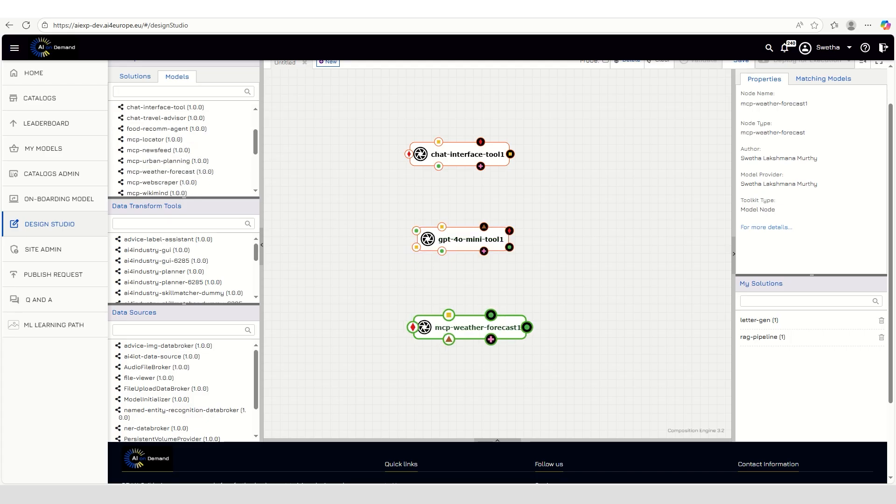
{"action": "scroll", "coordinate": [177, 160], "scroll_direction": "up", "scroll_amount": 1}
{"action": "left_click", "coordinate": [133, 145]}
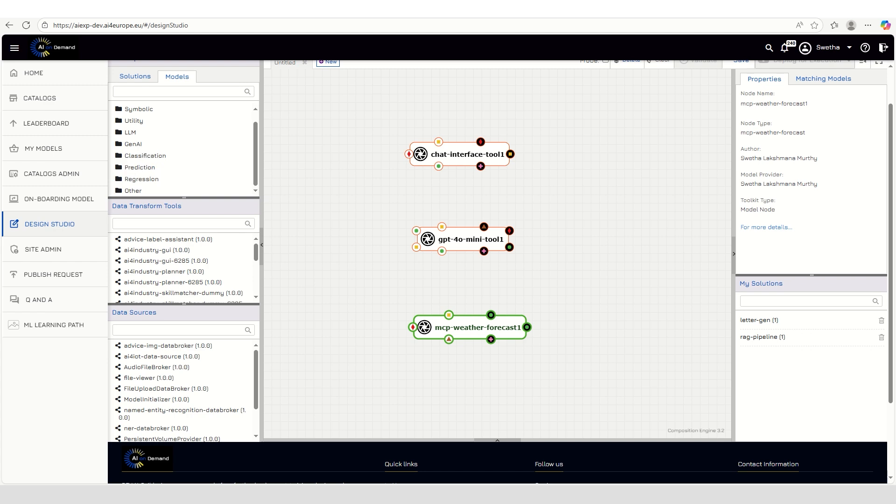
Connect the yellow-square output of chat-interface-tool1 to the matching gpt-4o-mini-tool1 input and move the GPT node down and to the right
{"action": "scroll", "coordinate": [570, 287], "scroll_direction": "up", "scroll_amount": 2}
{"action": "scroll", "coordinate": [558, 293], "scroll_direction": "down", "scroll_amount": 1}
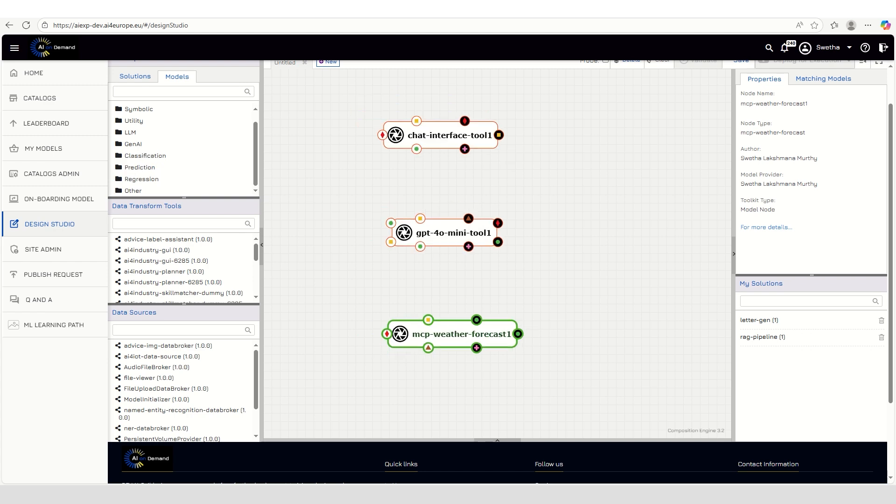
{"action": "scroll", "coordinate": [500, 269], "scroll_direction": "up", "scroll_amount": 1}
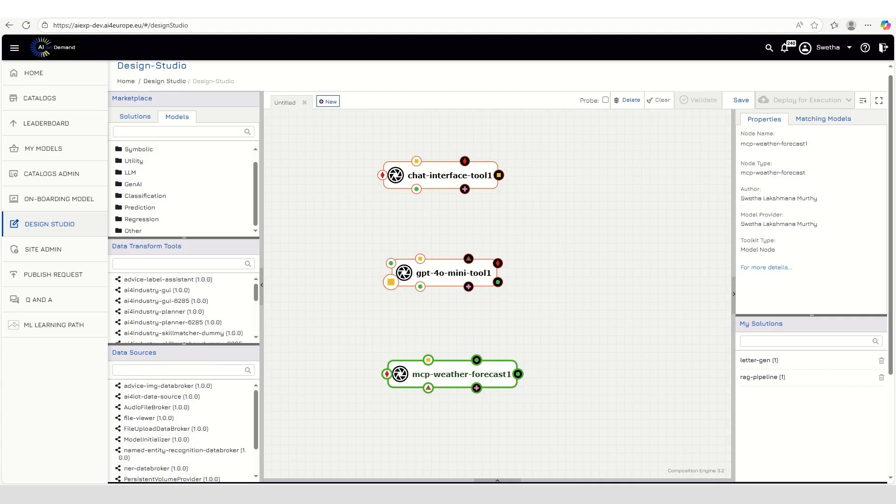
{"action": "left_click_drag", "start_coordinate": [499, 175], "coordinate": [391, 281]}
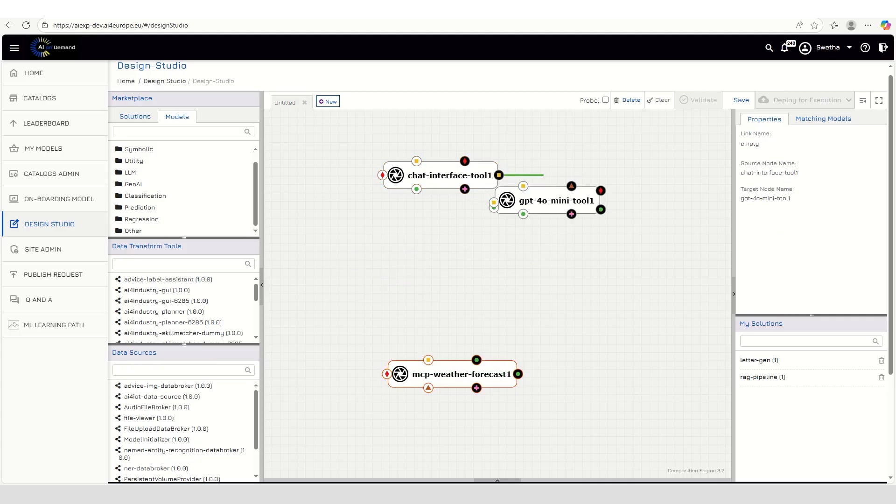
{"action": "left_click_drag", "start_coordinate": [579, 176], "coordinate": [570, 284]}
Move mcp-weather-forecast1 lower and link it with gpt-4o-mini-tool1 through the brown-triangle ToolRequest ports and two pairs of green-circle ports
{"action": "left_click_drag", "start_coordinate": [460, 374], "coordinate": [471, 435]}
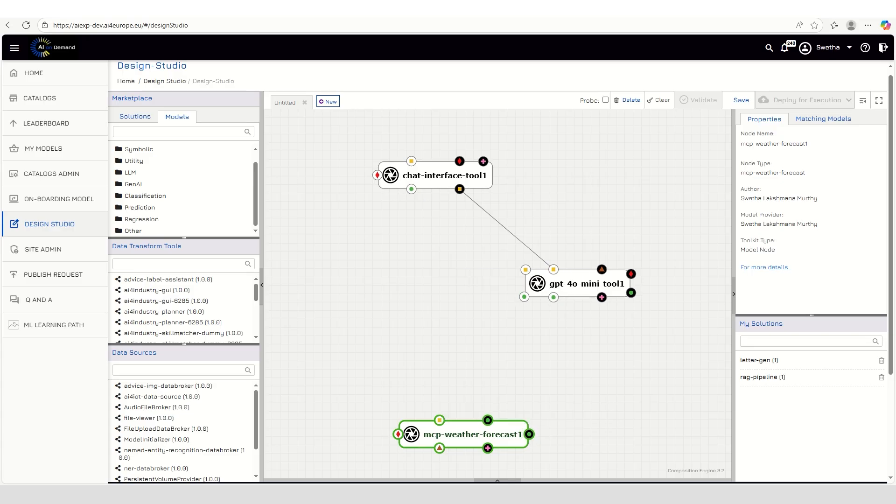
{"action": "left_click_drag", "start_coordinate": [554, 296], "coordinate": [529, 434]}
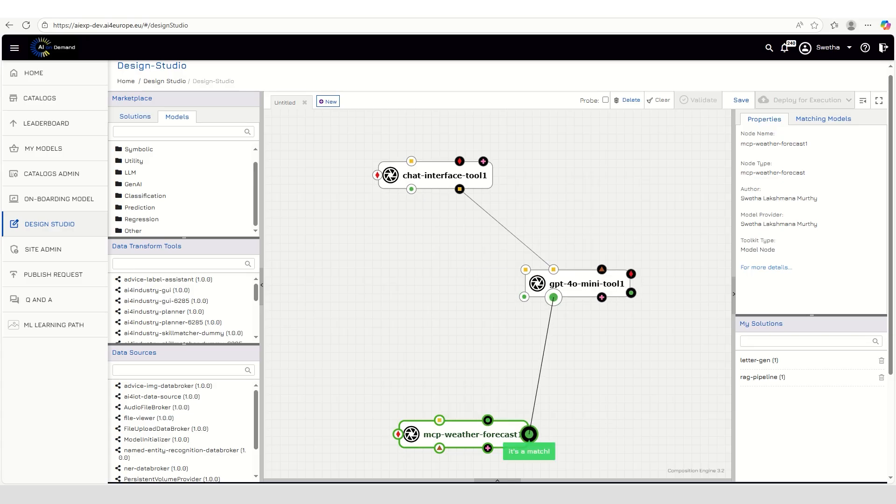
{"action": "left_click_drag", "start_coordinate": [467, 436], "coordinate": [435, 426]}
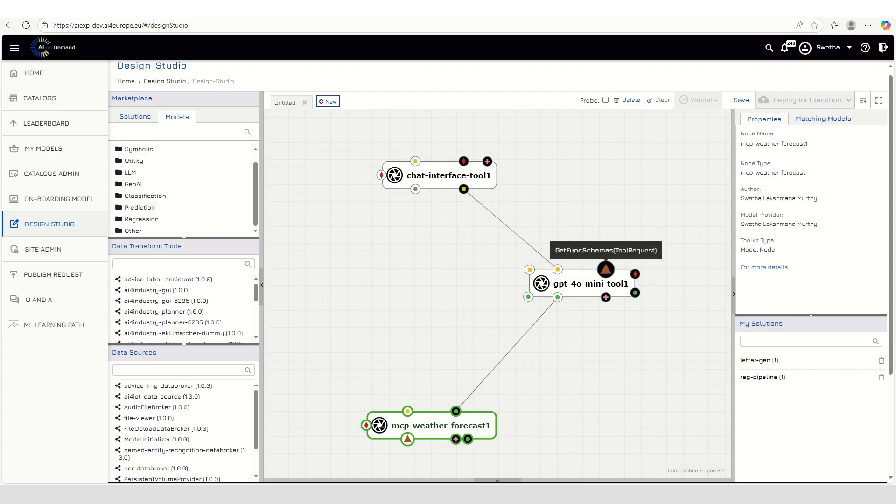
{"action": "left_click_drag", "start_coordinate": [606, 269], "coordinate": [407, 438]}
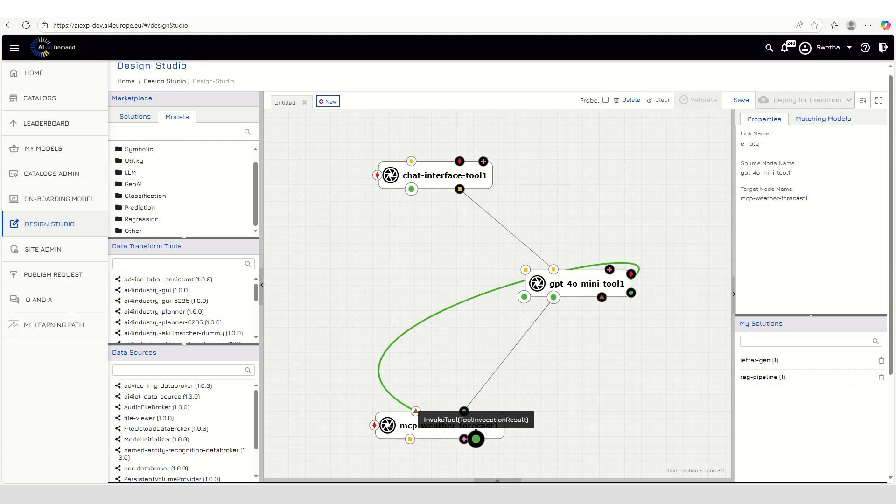
{"action": "left_click_drag", "start_coordinate": [524, 297], "coordinate": [476, 439]}
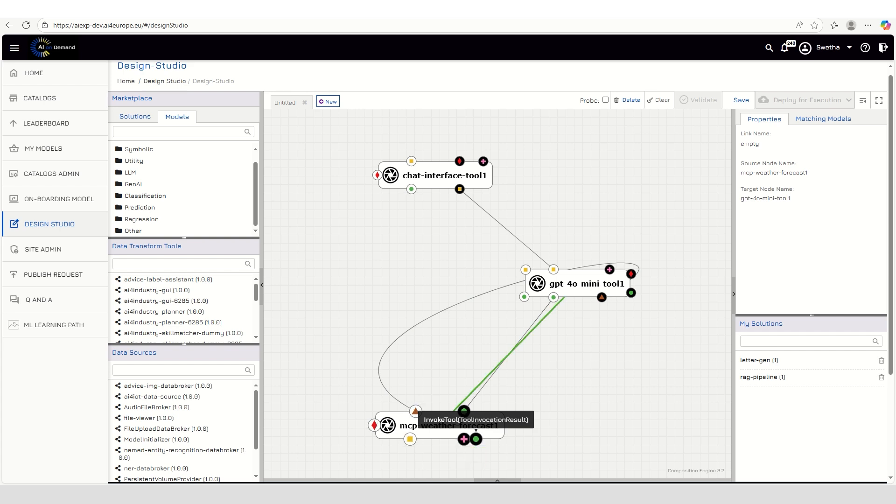
Connect the free green-circle output of gpt-4o-mini-tool1 to the green-circle input of chat-interface-tool1, repositioning both nodes lower
{"action": "left_click_drag", "start_coordinate": [586, 283], "coordinate": [603, 318]}
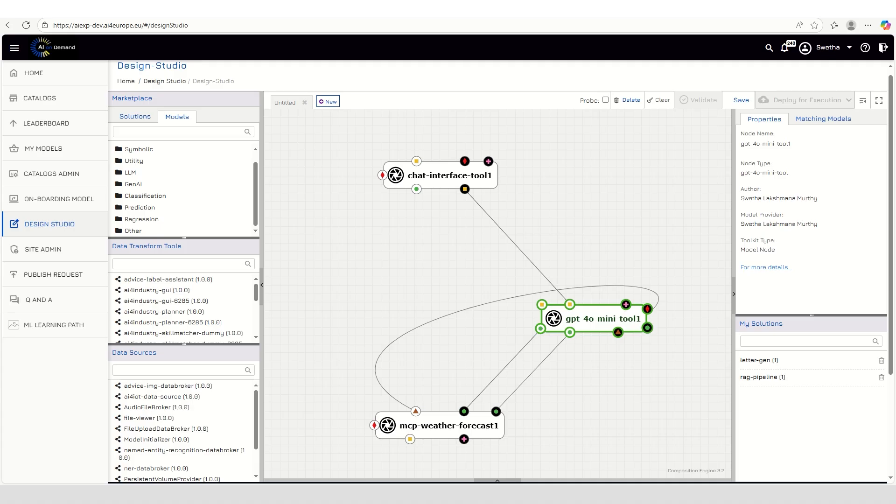
{"action": "left_click_drag", "start_coordinate": [648, 327], "coordinate": [417, 188]}
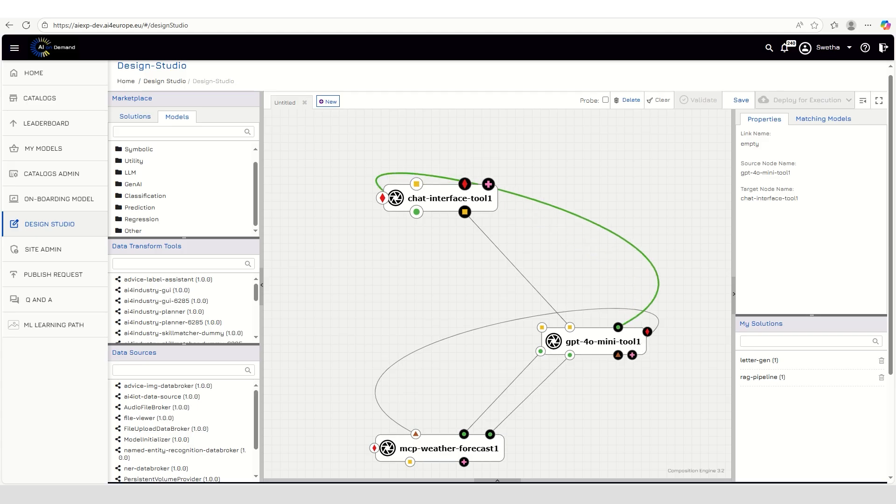
{"action": "left_click_drag", "start_coordinate": [439, 197], "coordinate": [428, 222]}
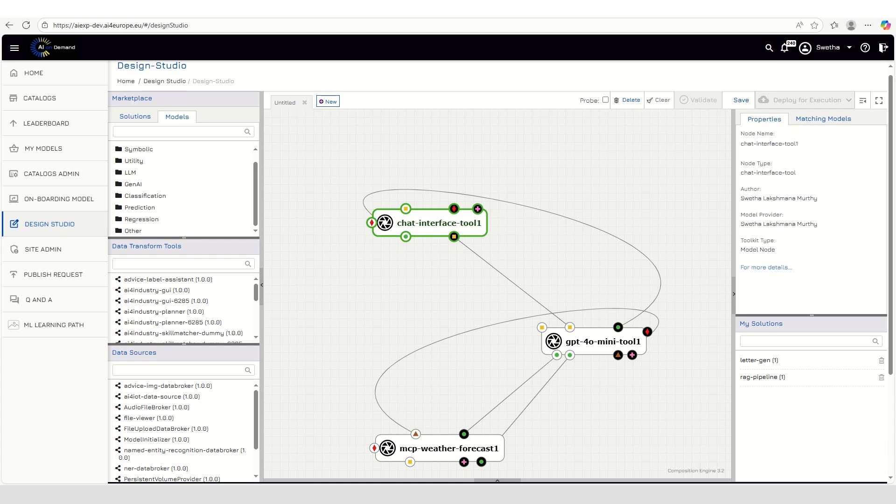
Save the solution under the name weather-pipeline with version 1
{"action": "left_click", "coordinate": [741, 100]}
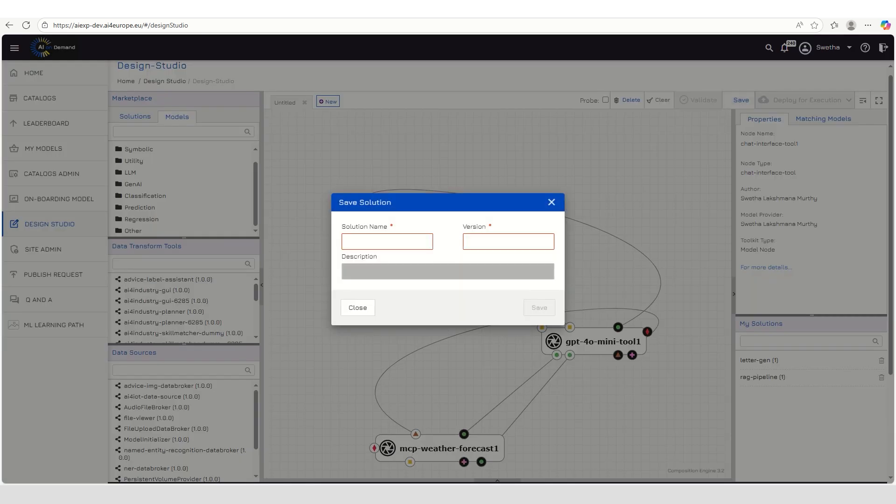
{"action": "type", "text": "weather-pipe"}
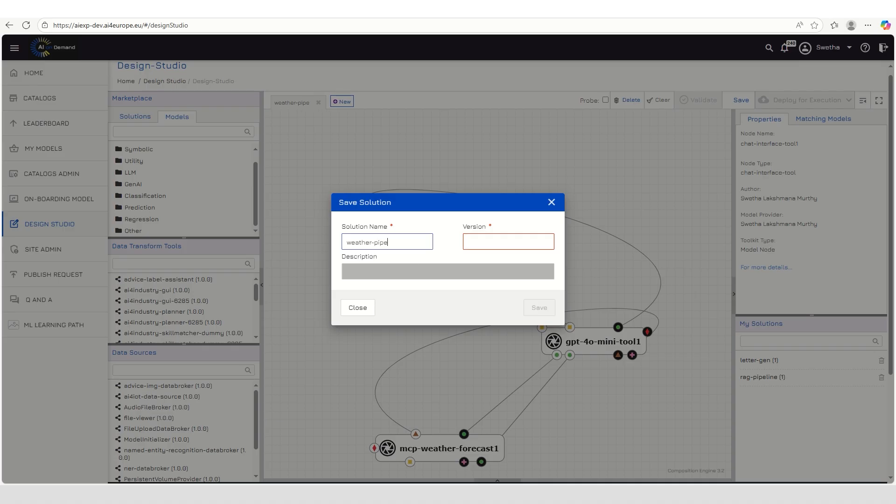
{"action": "type", "text": "line"}
{"action": "key", "text": "Tab"}
{"action": "type", "text": "1"}
{"action": "left_click", "coordinate": [539, 308]}
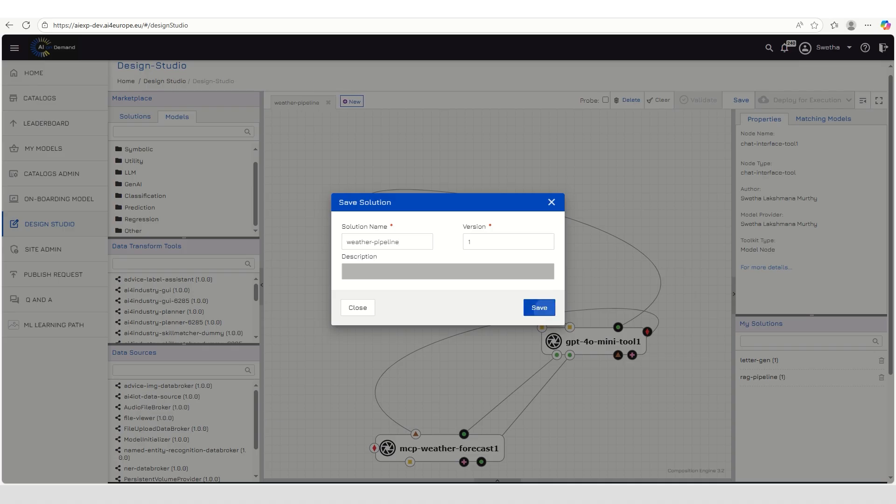
{"action": "left_click", "coordinate": [540, 287]}
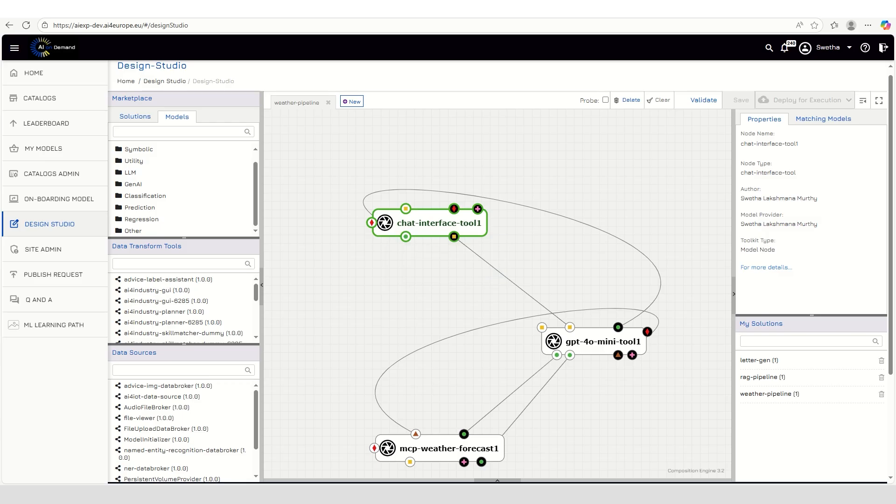
Validate the weather-pipeline solution and deploy it to the Preprod AI-Runner
{"action": "left_click", "coordinate": [703, 100]}
{"action": "left_click", "coordinate": [807, 100]}
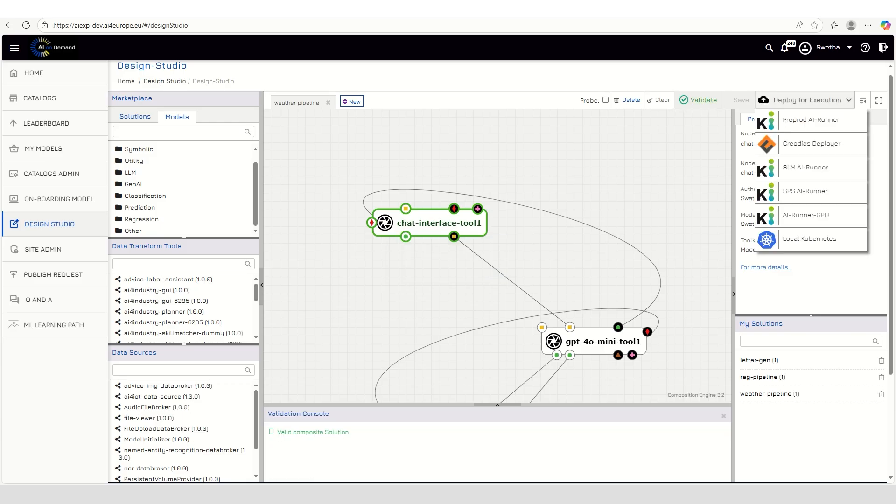
{"action": "left_click", "coordinate": [810, 120]}
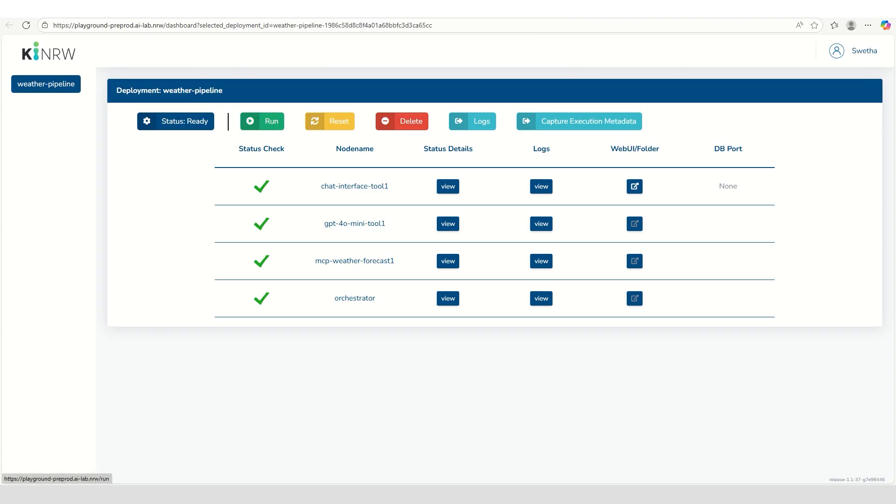
Run the weather-pipeline deployment and open the web interface of the chat-interface-tool1 node
{"action": "left_click", "coordinate": [265, 120]}
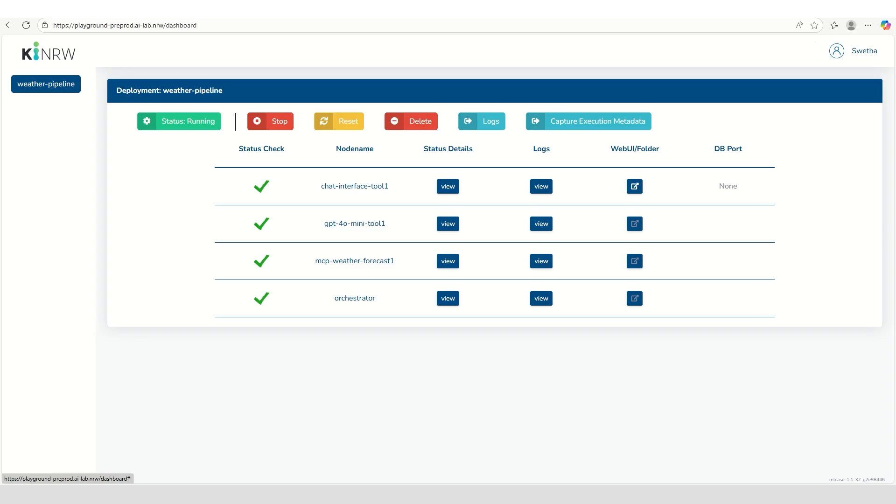
{"action": "left_click", "coordinate": [634, 186]}
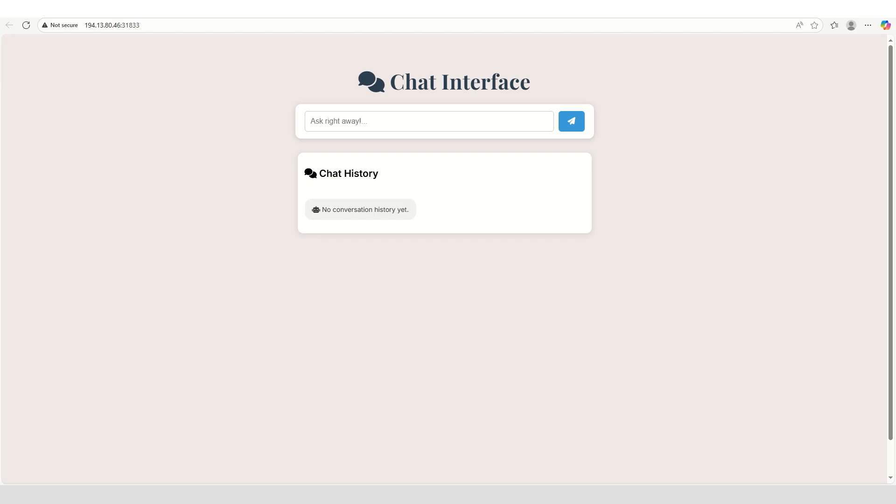
Send the chat question "What's the weather like in Bonn today?"
{"action": "left_click", "coordinate": [334, 118]}
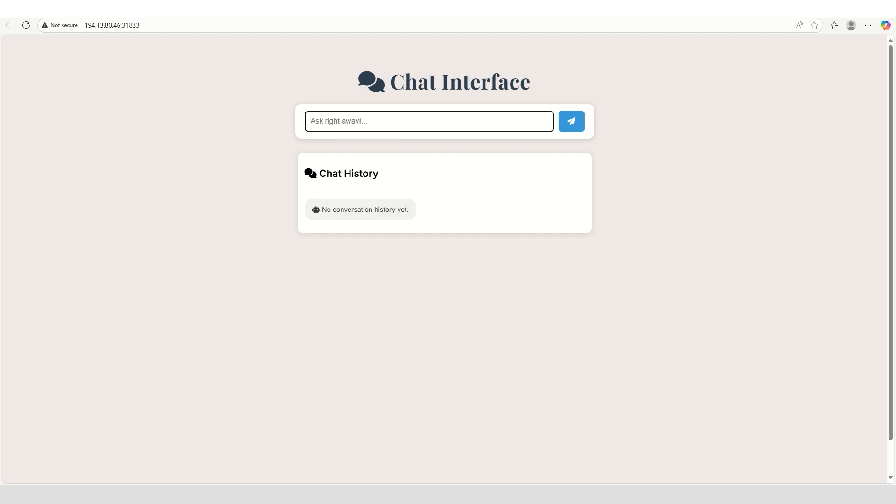
{"action": "type", "text": "What's the weather like in Bonn to"}
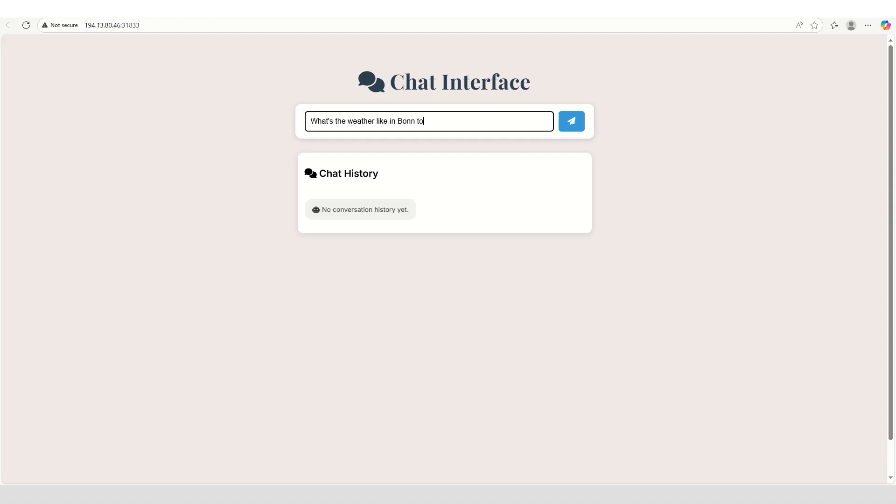
{"action": "type", "text": "day?"}
{"action": "key", "text": "Return"}
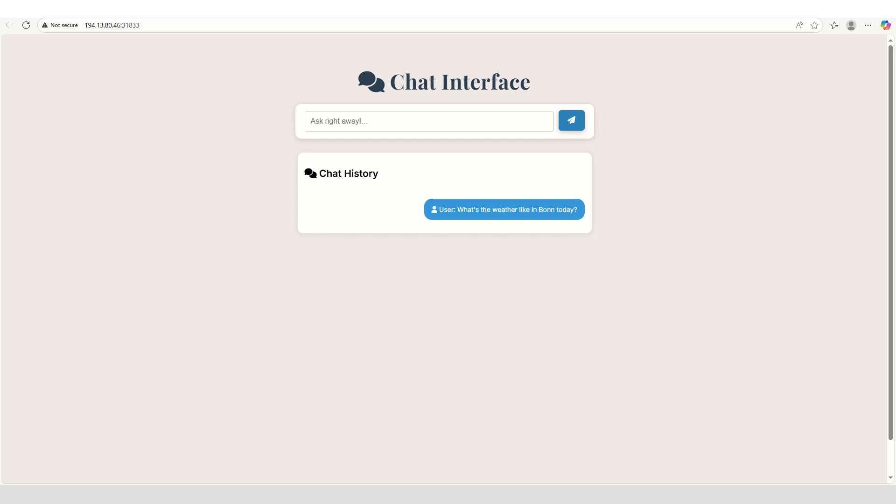